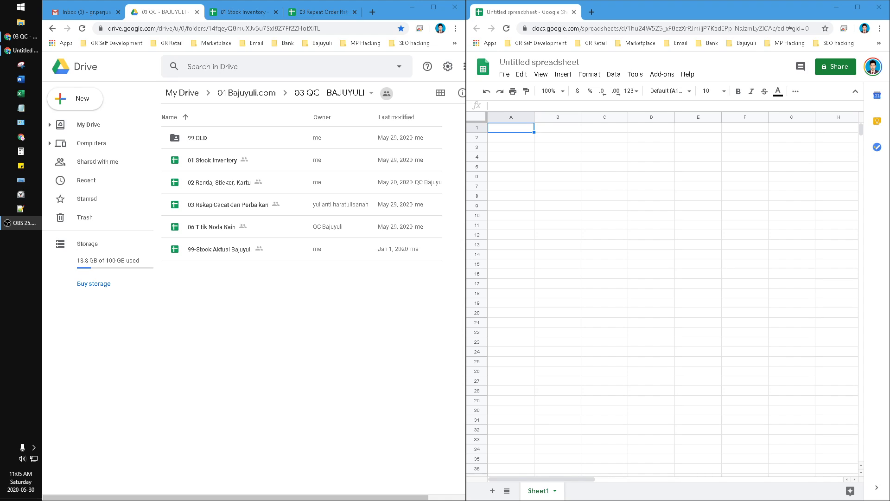
- Bring up the 01 Stock Inventory sheet on the left and focus the blank Untitled spreadsheet
left_click(244, 12)
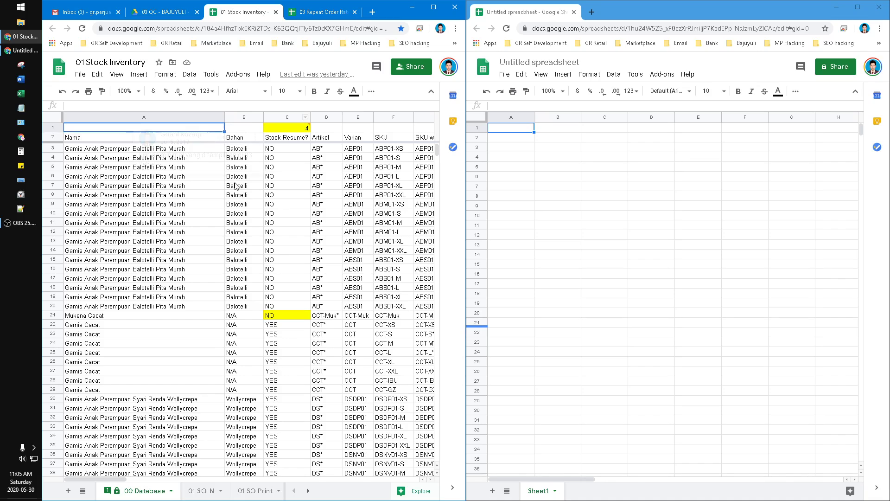
left_click(531, 189)
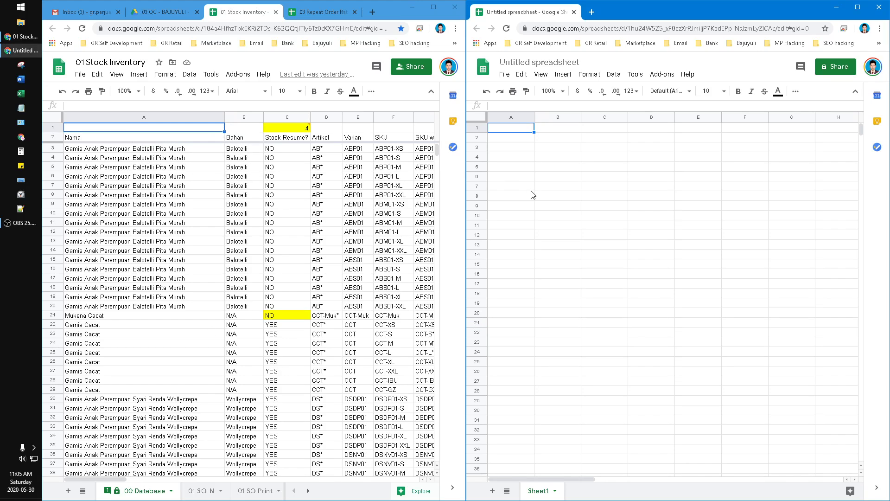
- Start an IMPORTRANGE formula in A1 with the 01 Stock Inventory URL as its first argument
left_click(500, 131)
type("=impor")
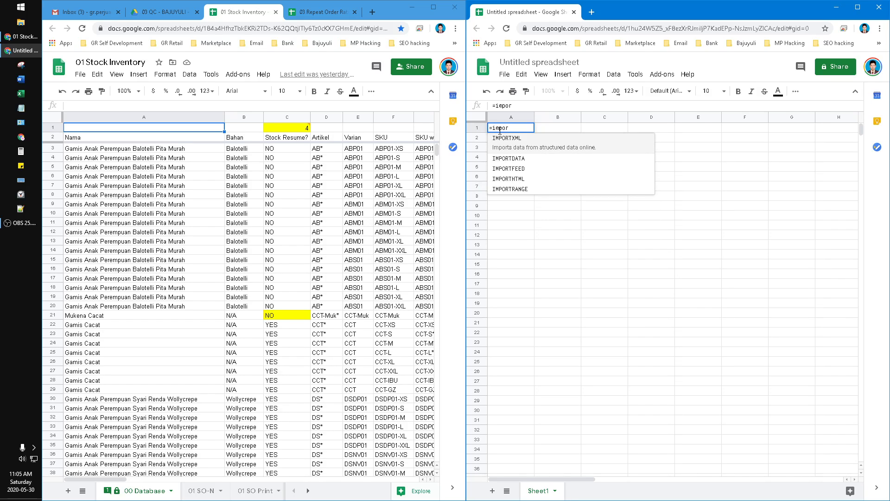
left_click(512, 190)
type("\"")
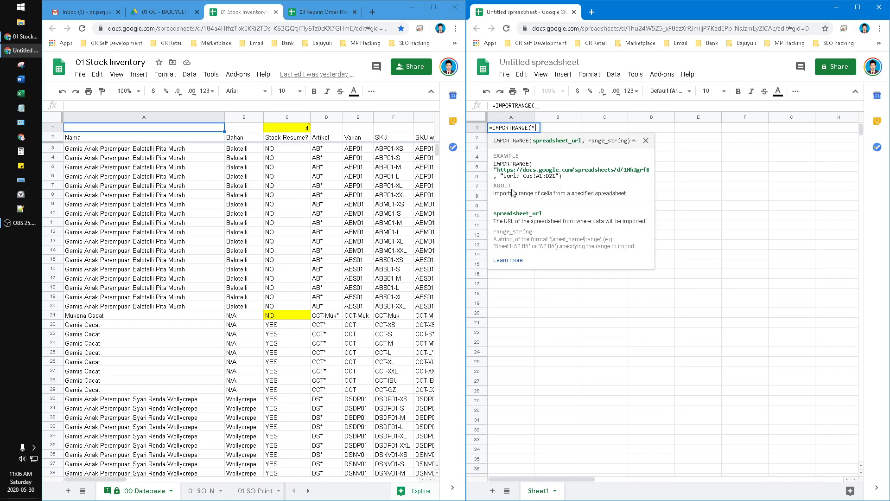
left_click(260, 32)
right_click(259, 34)
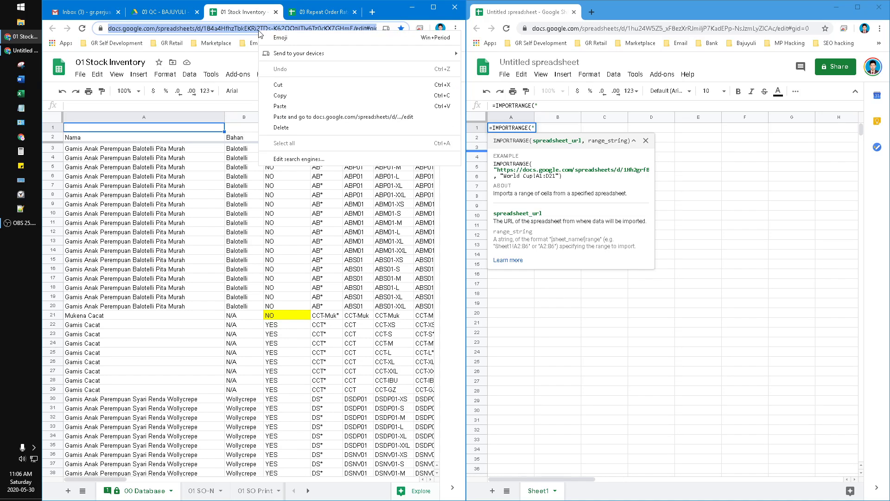
left_click(296, 86)
left_click(563, 103)
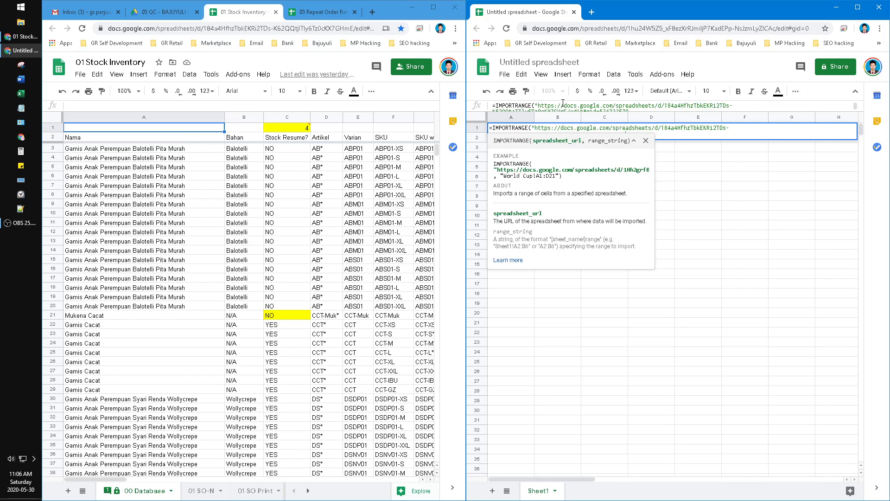
type("\"")
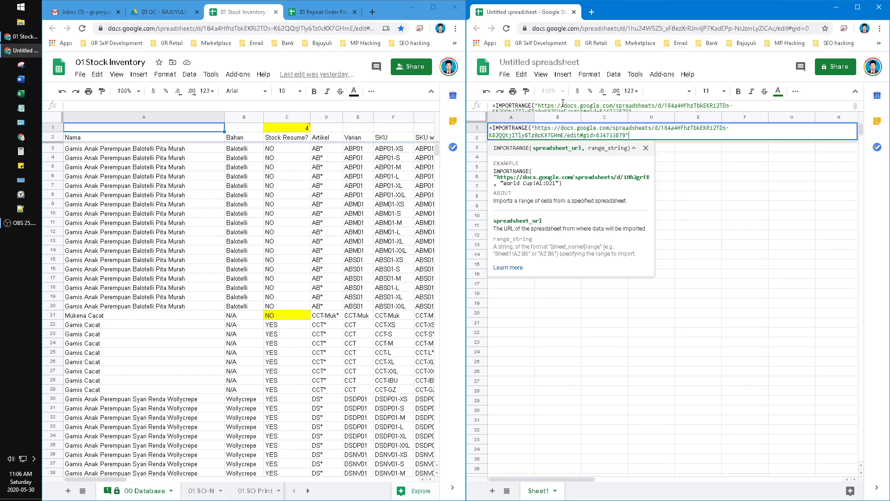
type(",\"")
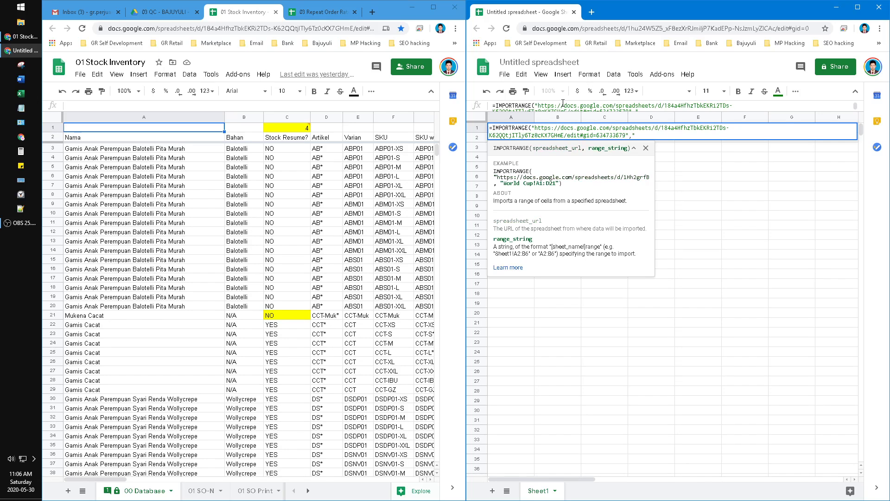
- Add '00 Database!A2' as the range argument and enter the formula
double_click(140, 493)
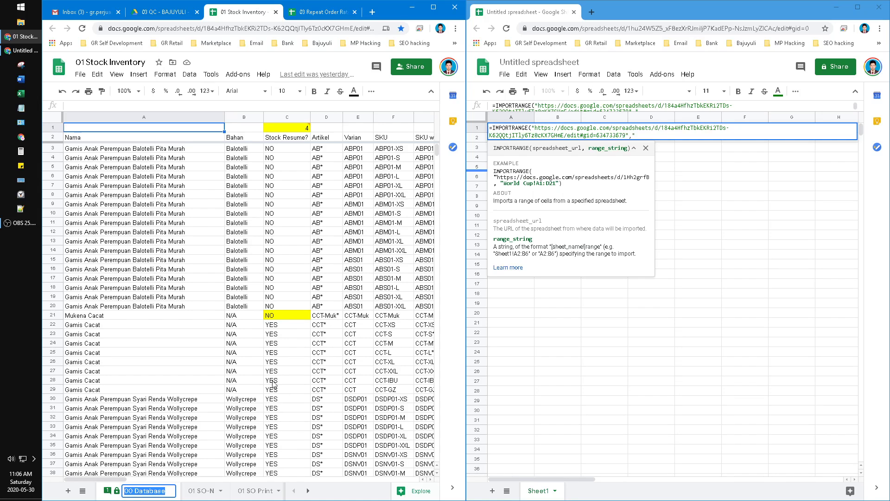
right_click(131, 494)
left_click(153, 383)
left_click(662, 135)
key("ctrl+v")
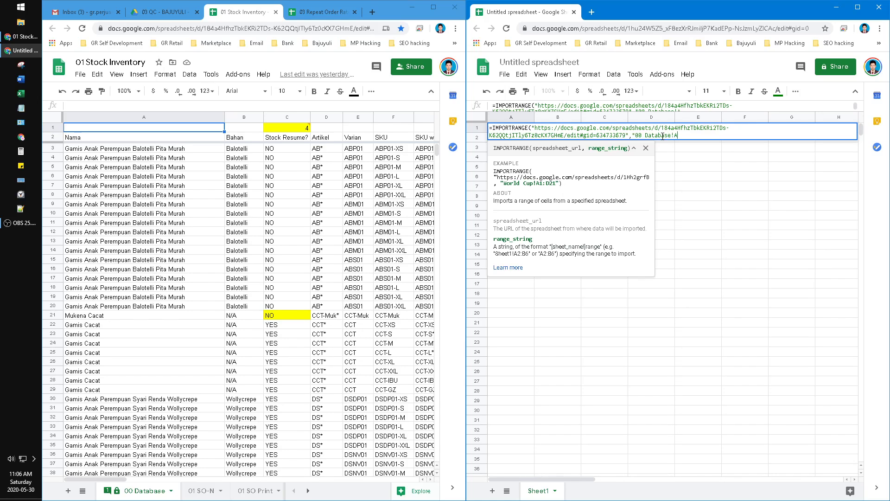
type("2")
key("Return")
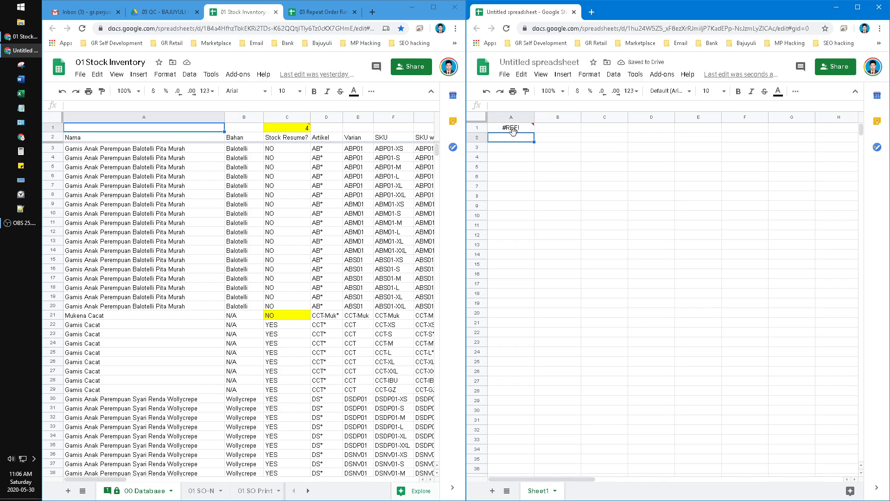
- Try connecting the sheets from the #REF! cell and paste the resulting linking error into Notepad
mouse_move(512, 130)
left_click(512, 129)
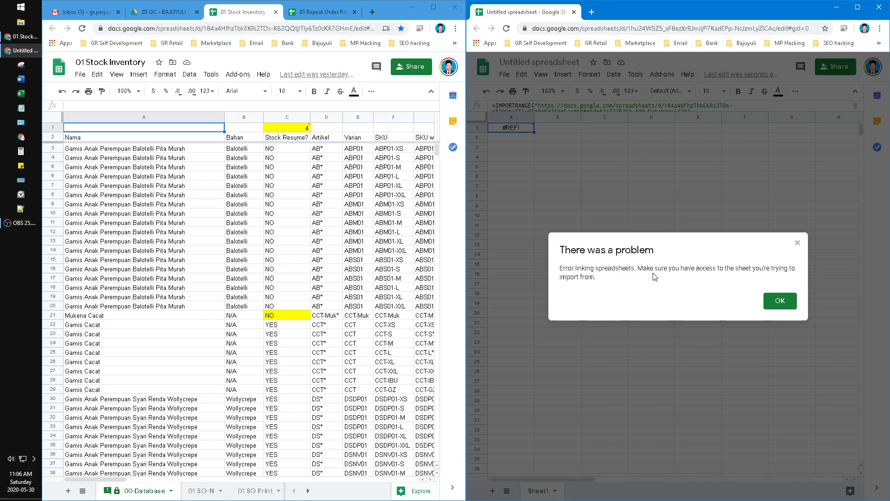
triple_click(617, 271)
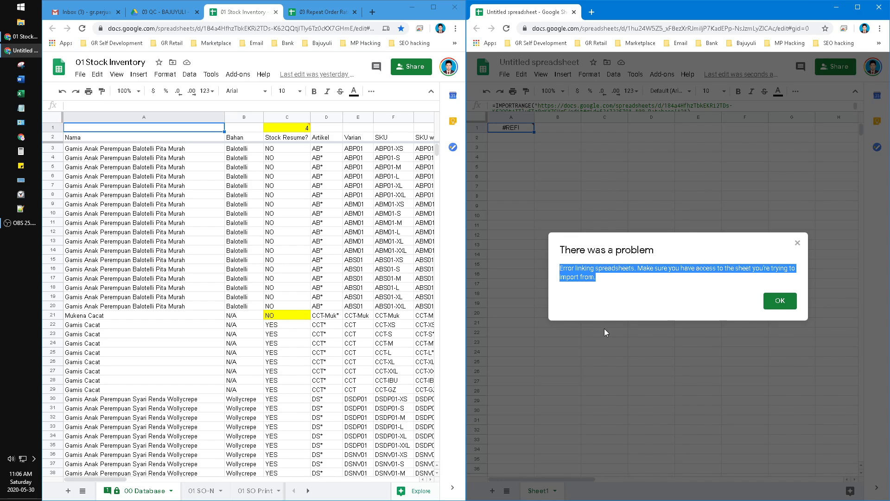
left_click(18, 110)
key("ctrl+v")
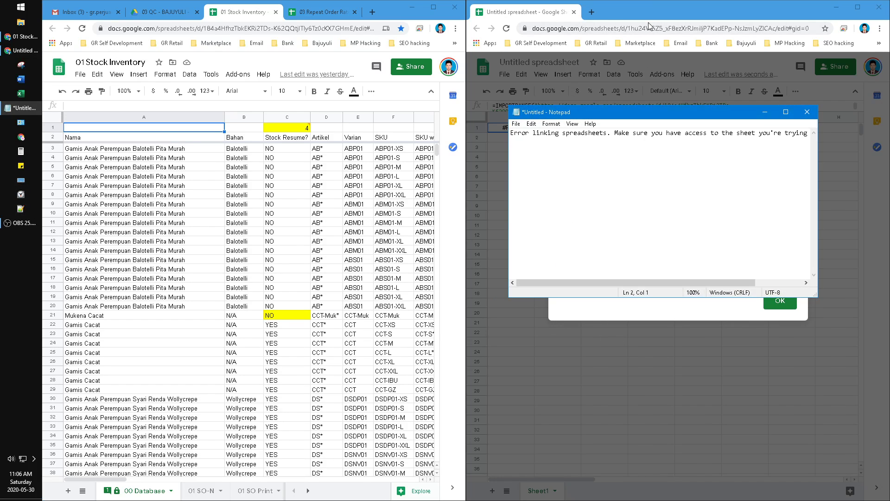
left_click(602, 48)
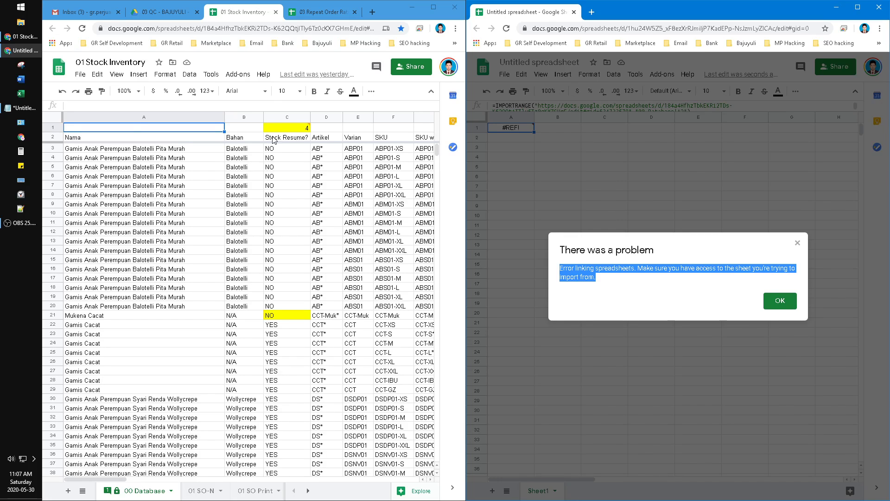
- Check 01 Stock Inventory's sharing, dismiss the linking error, and return to the 03 QC folder
left_click(412, 68)
left_click(410, 68)
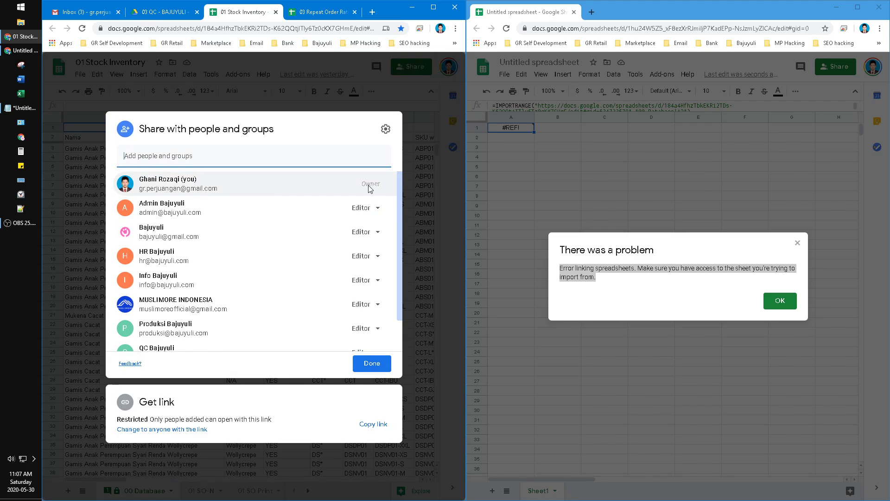
left_click(773, 317)
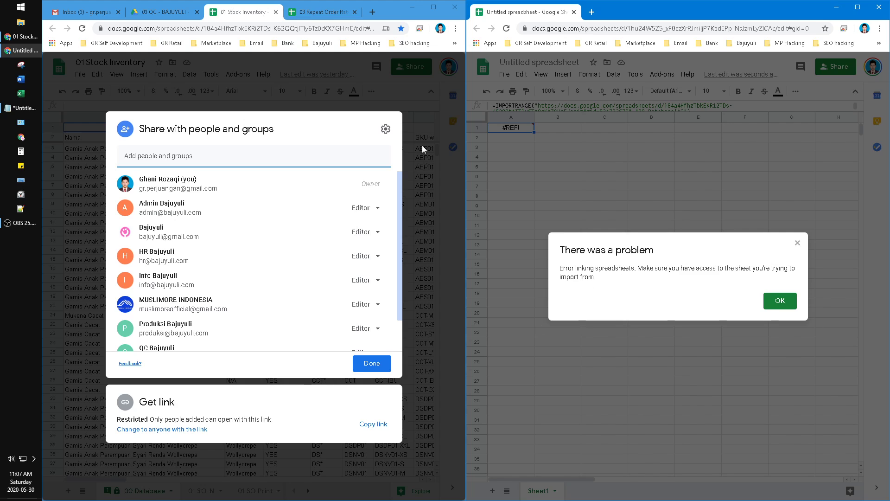
left_click(204, 112)
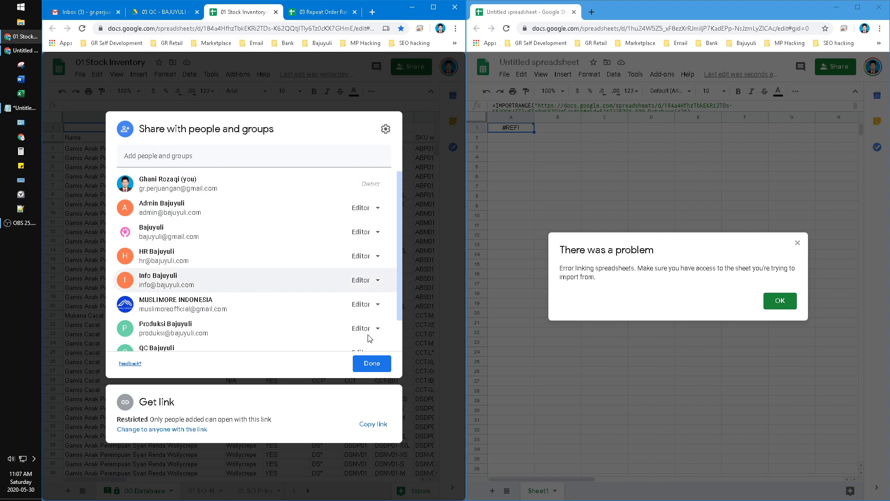
left_click(417, 400)
left_click(780, 300)
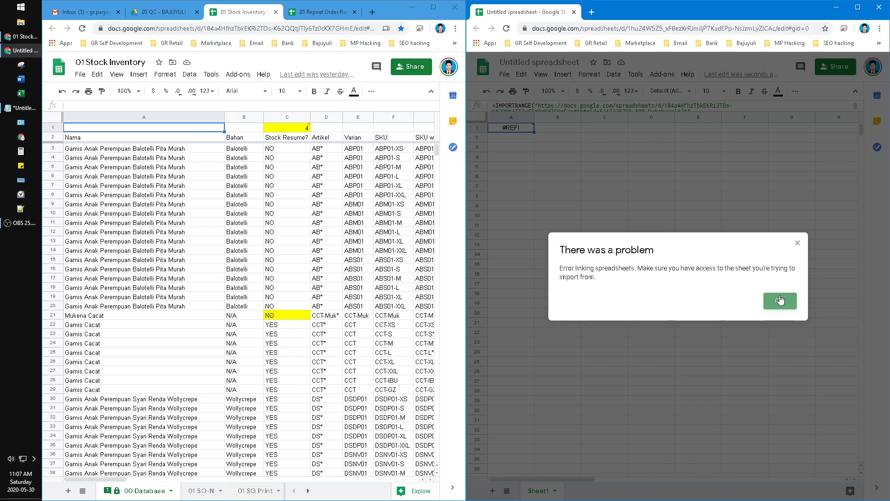
left_click(170, 15)
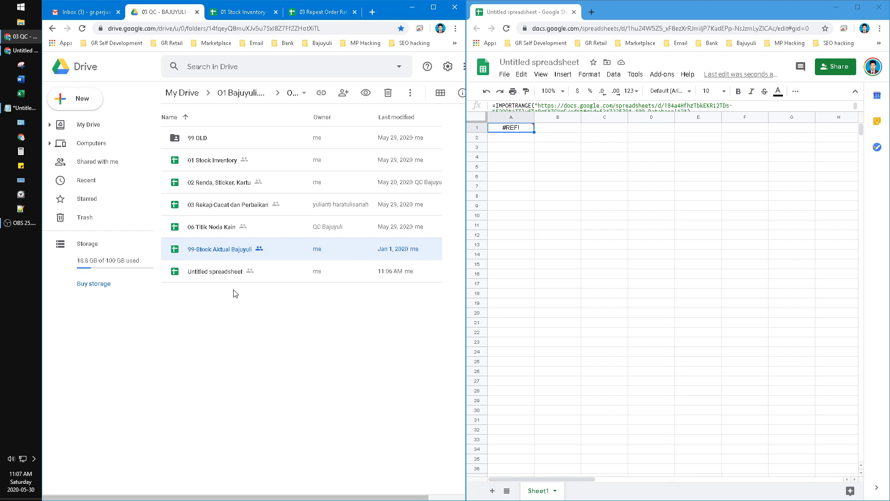
- Duplicate 01 Stock Inventory in the 03 QC folder and open Copy of 01 Stock Inventory
left_click(239, 13)
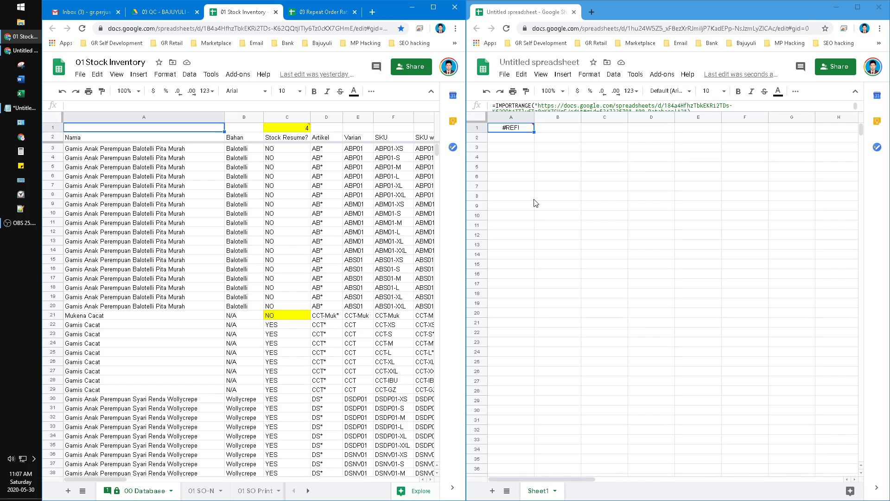
left_click(163, 11)
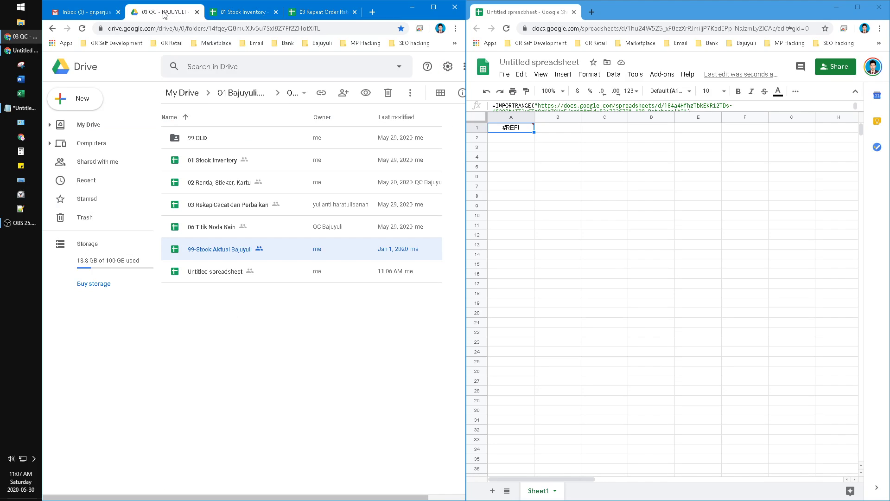
left_click(208, 169)
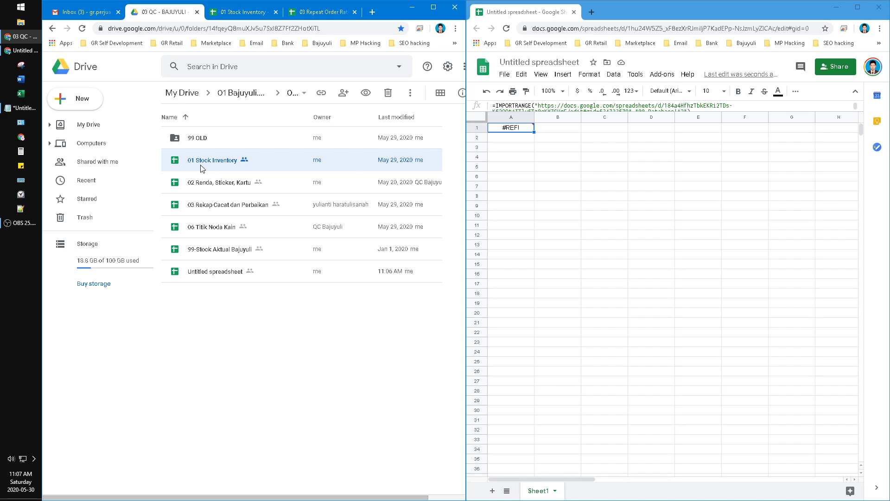
right_click(201, 168)
left_click(274, 327)
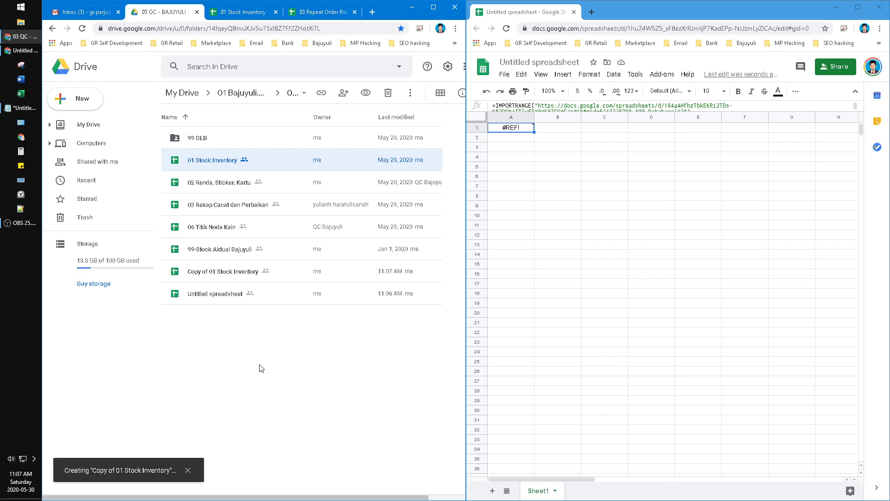
double_click(237, 273)
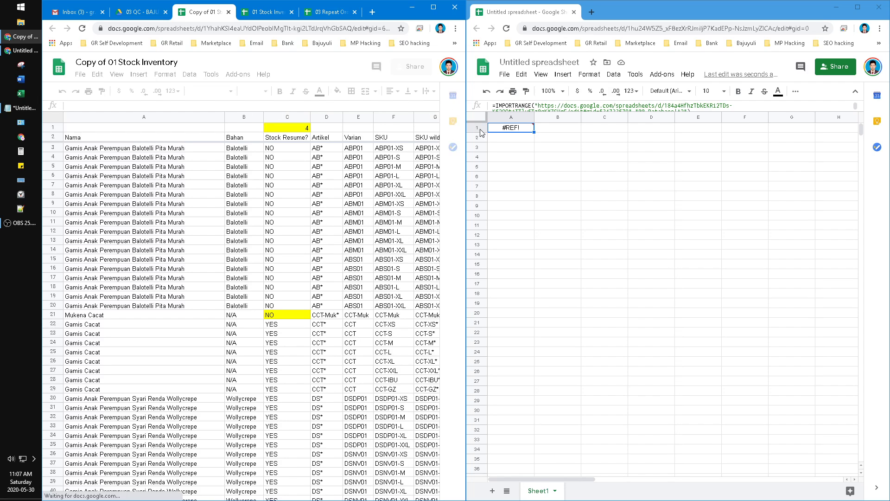
- Enter =IMPORTRANGE in A3 using the copy's URL and "00 Database!A1"
left_click(512, 141)
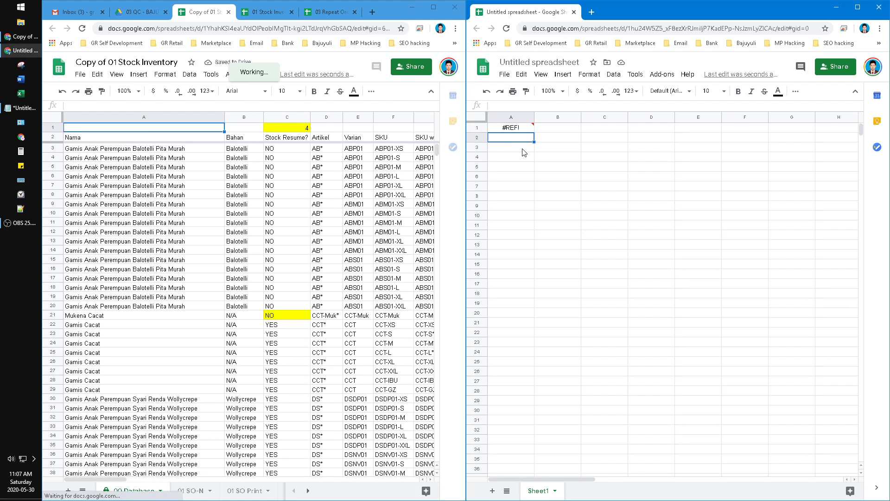
left_click(523, 148)
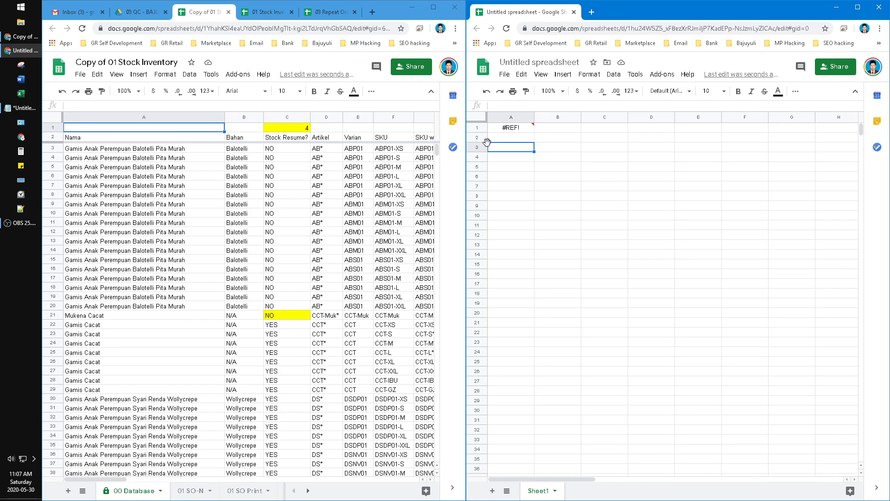
type("=impo")
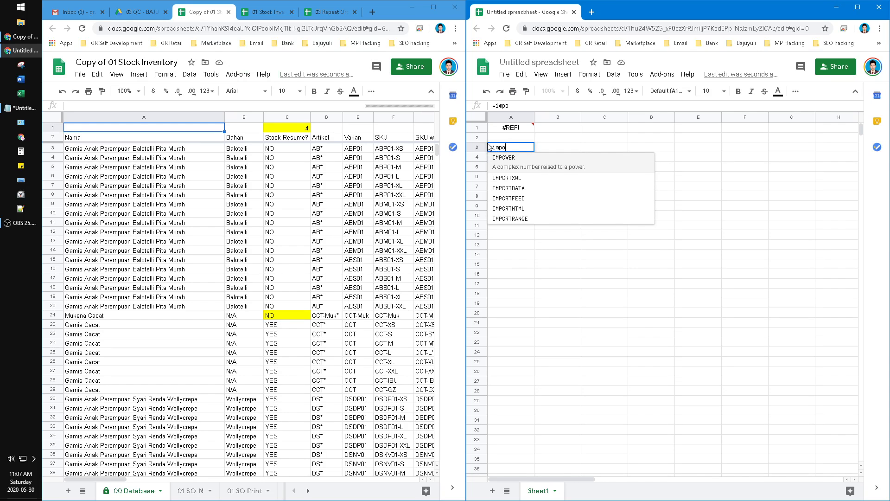
key("Down")
key("Down")
key("Down")
key("Down")
key("Down")
key("Tab")
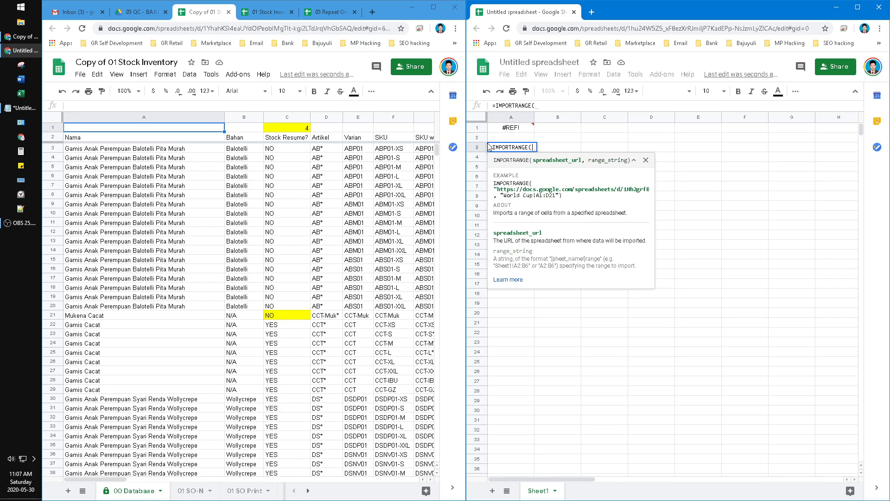
left_click(353, 27)
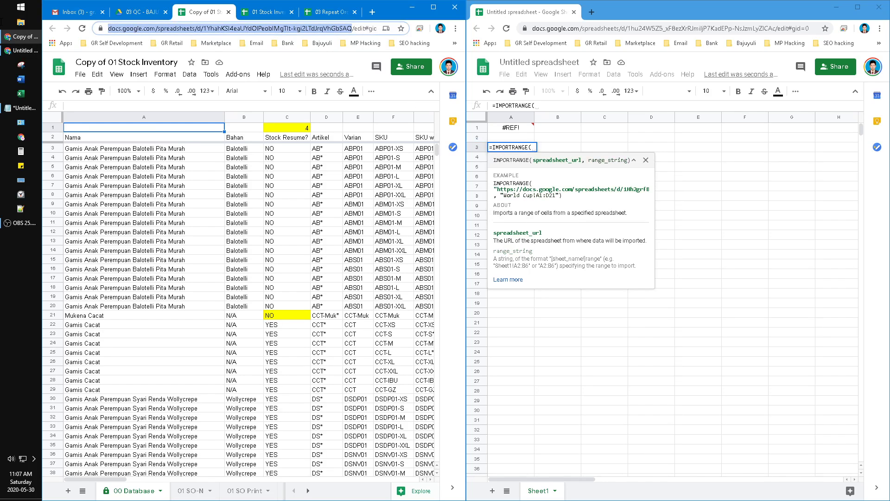
left_click(534, 148)
type("\"")
key("ctrl+v")
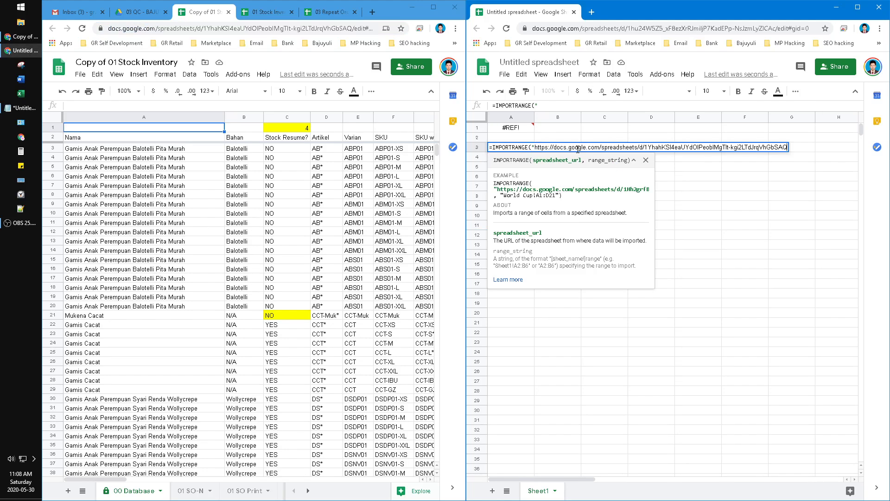
type("\",\"")
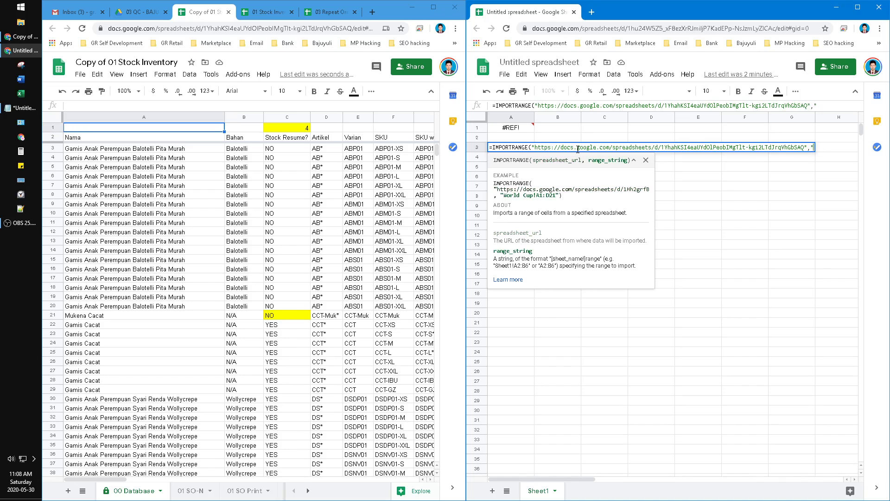
type("00 Database")
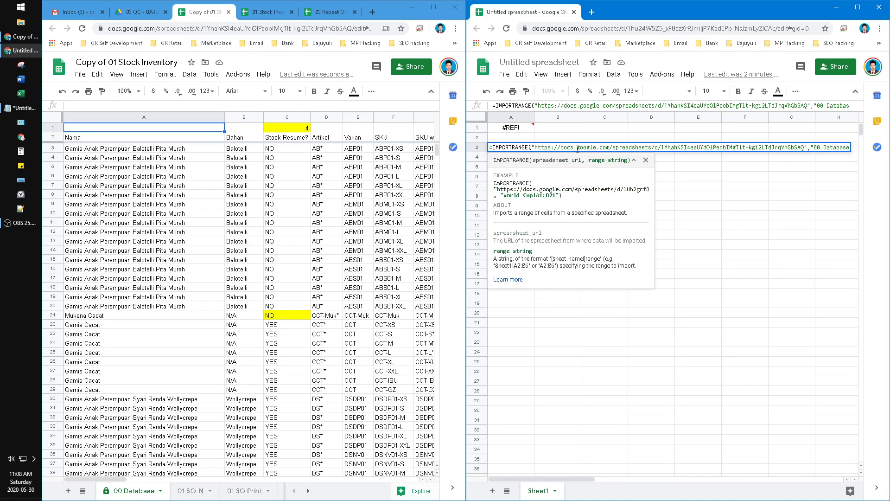
type("!A1")
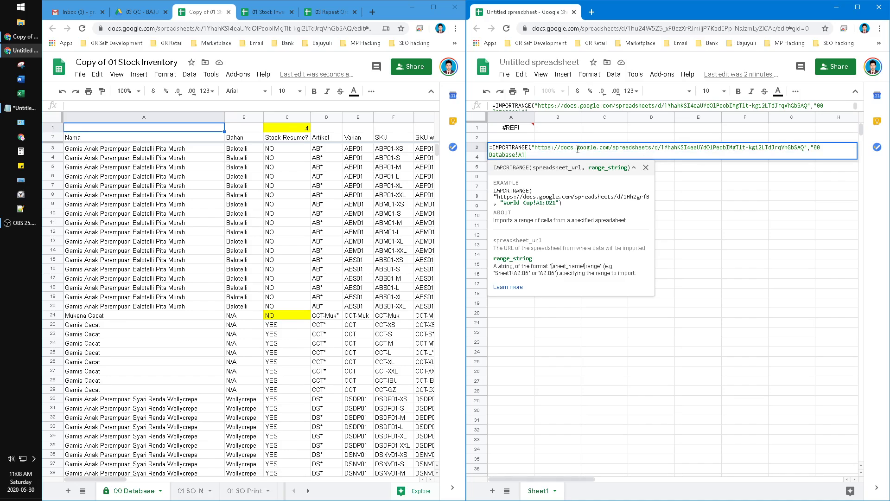
type("\")")
key("Return")
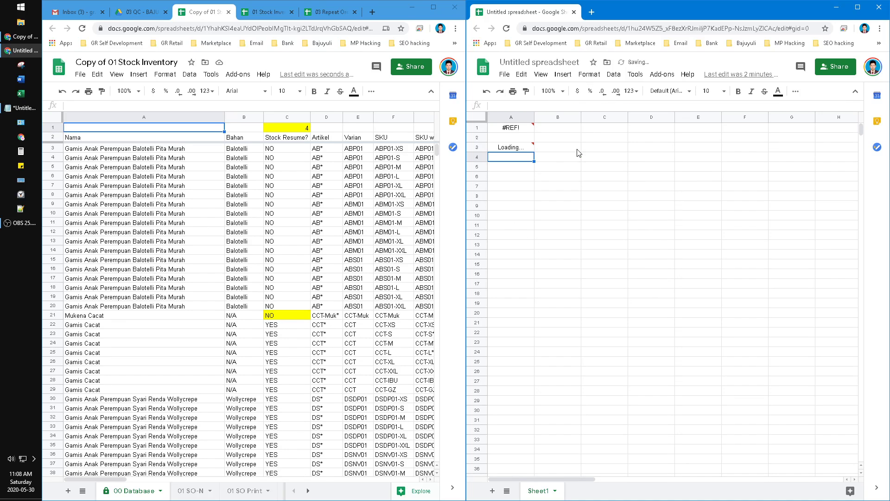
left_click(517, 150)
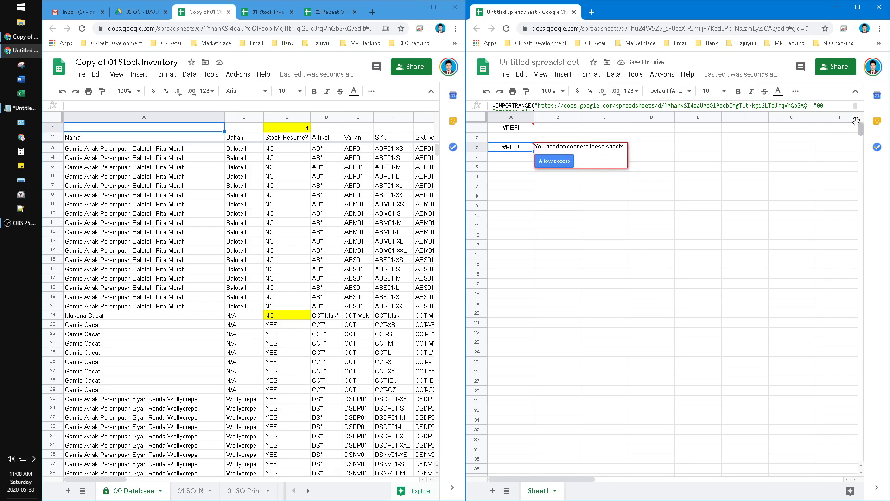
- Allow access, widen the range to 00 Database!A:A, and allow access again to import the column
left_click(525, 112)
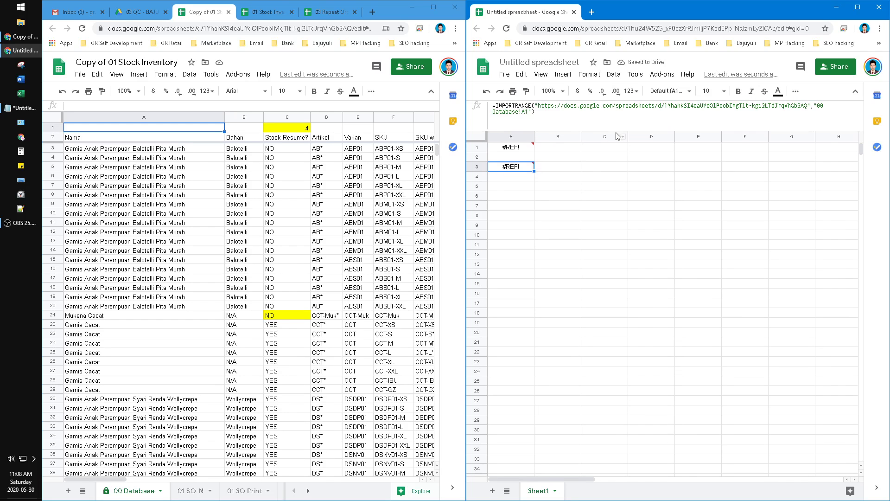
double_click(526, 114)
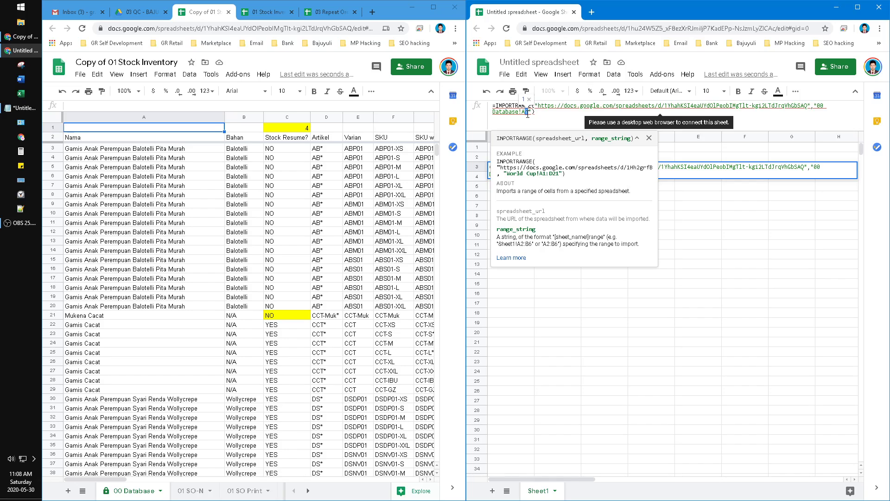
key("Return")
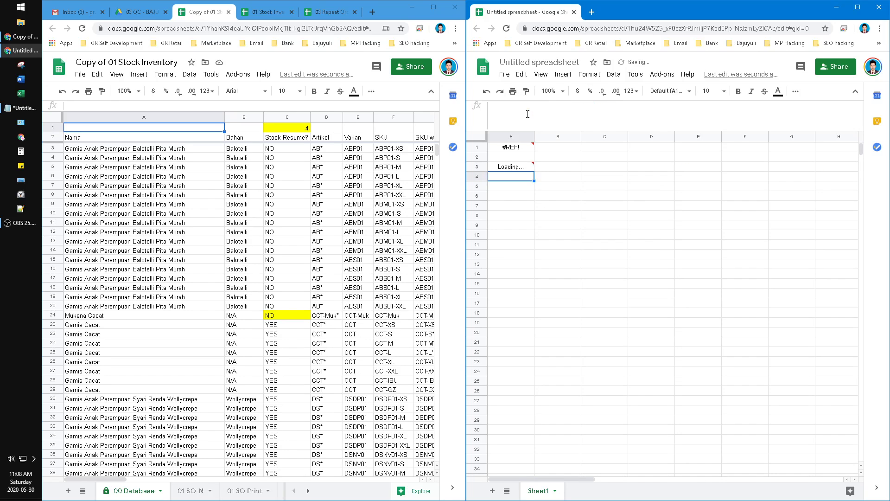
left_click(509, 169)
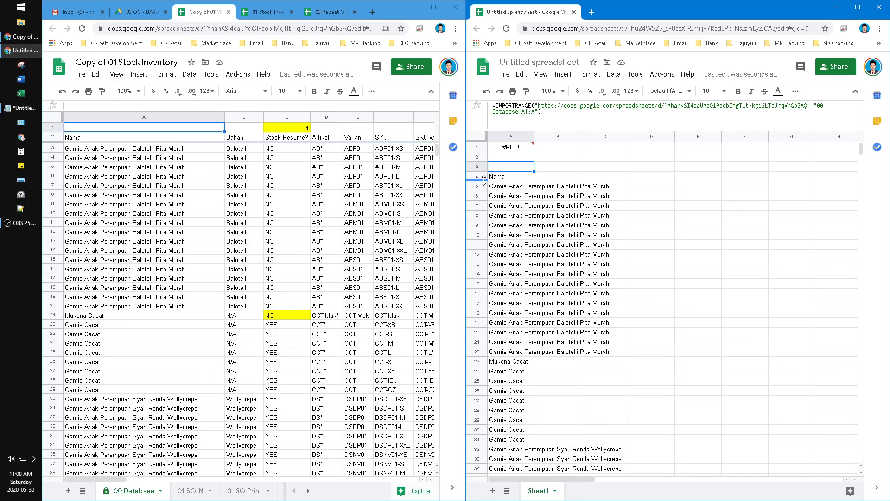
- Compare a product name in the copy, then switch the left window to the original 01 Stock Inventory
left_click(182, 216)
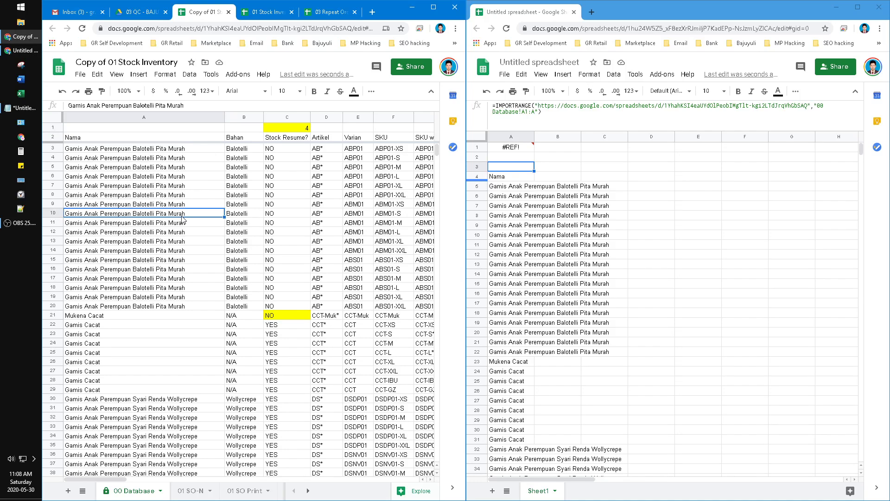
left_click(631, 248)
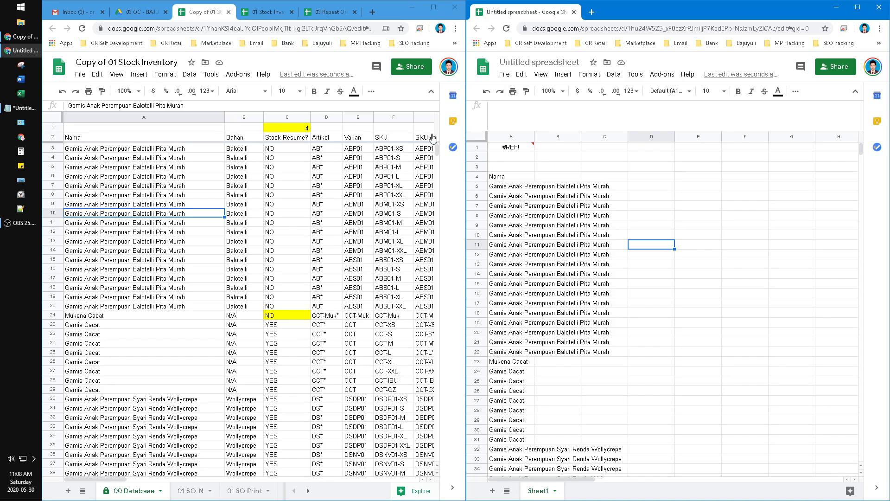
left_click(268, 12)
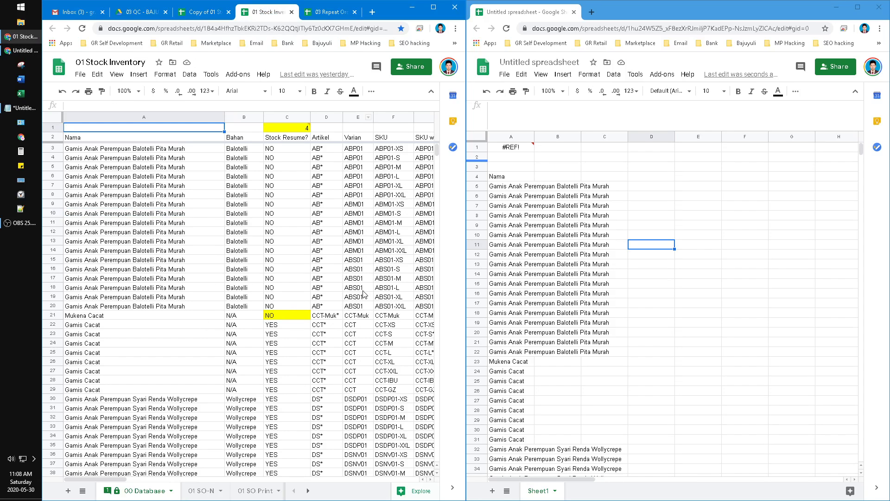